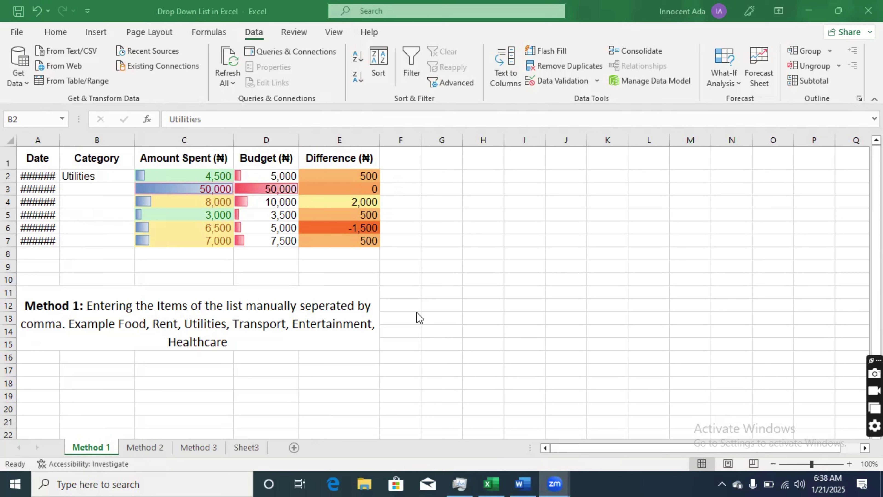
Clear cell B2 and set the data validation for Category cells B2:B7 to allow a list
click(83, 178)
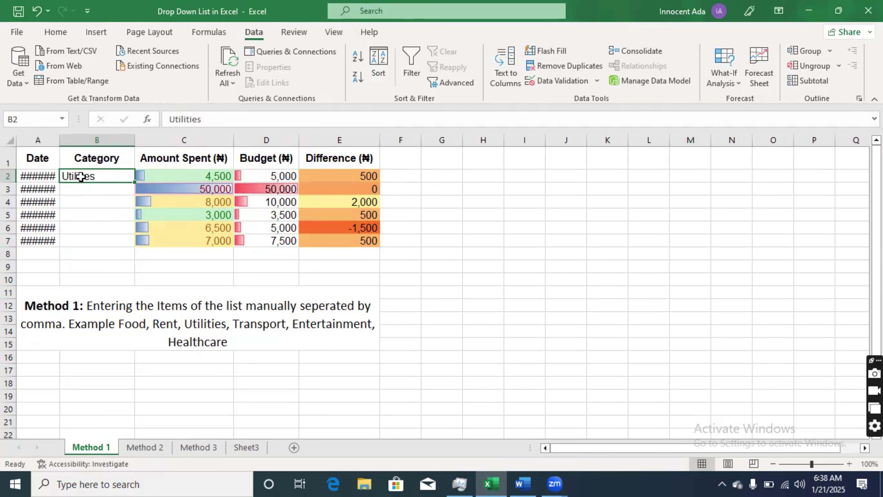
key(Delete)
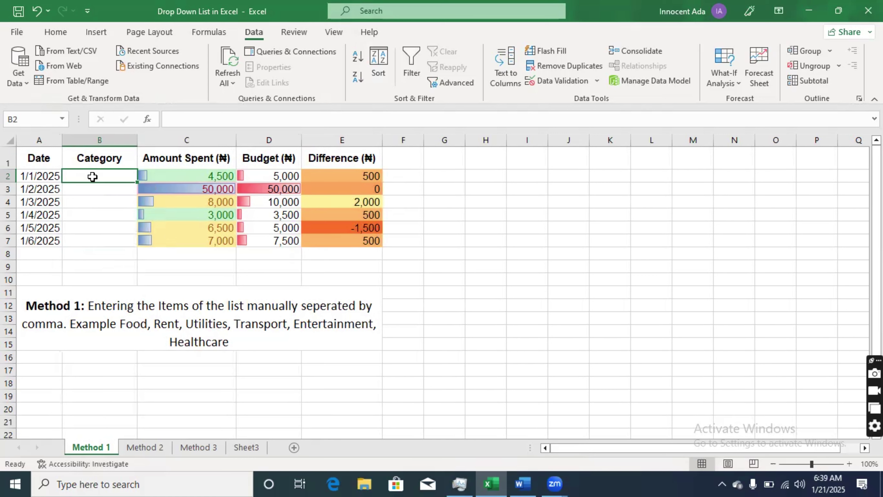
drag(92, 175, 86, 237)
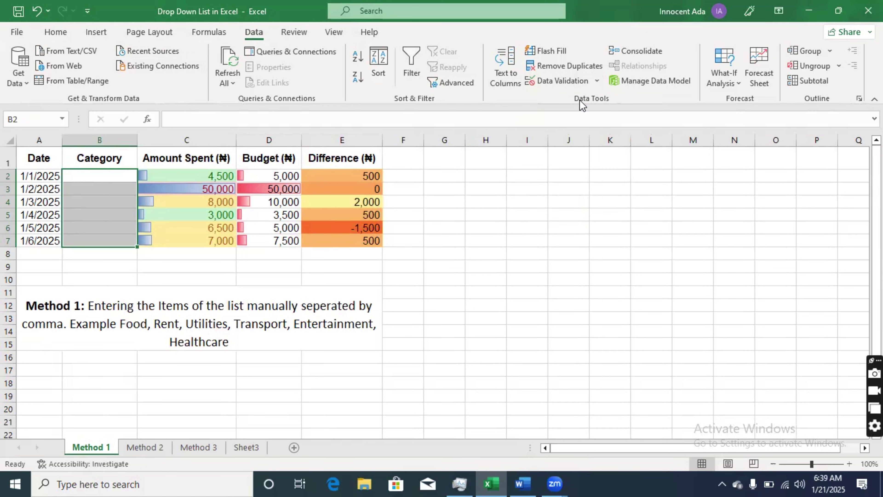
click(541, 82)
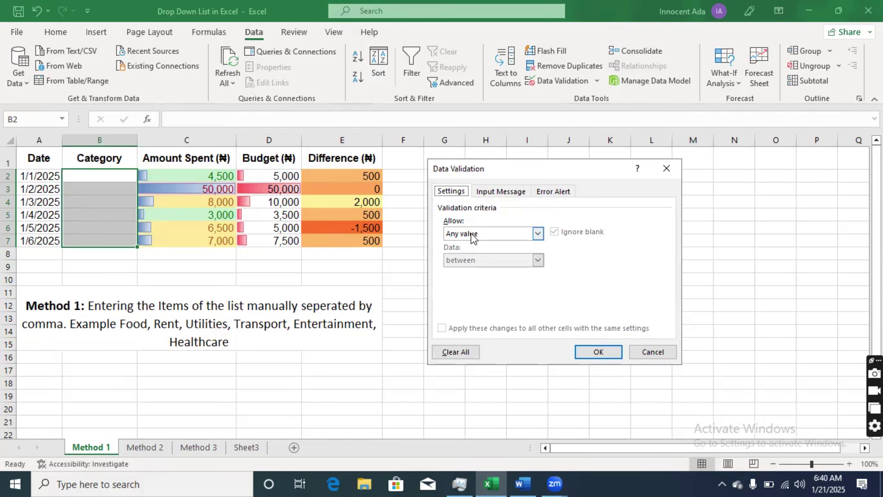
click(538, 233)
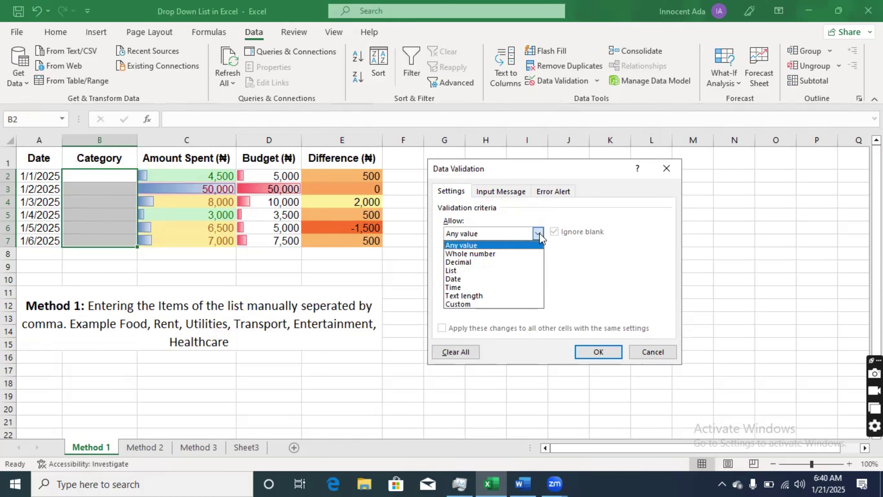
click(501, 270)
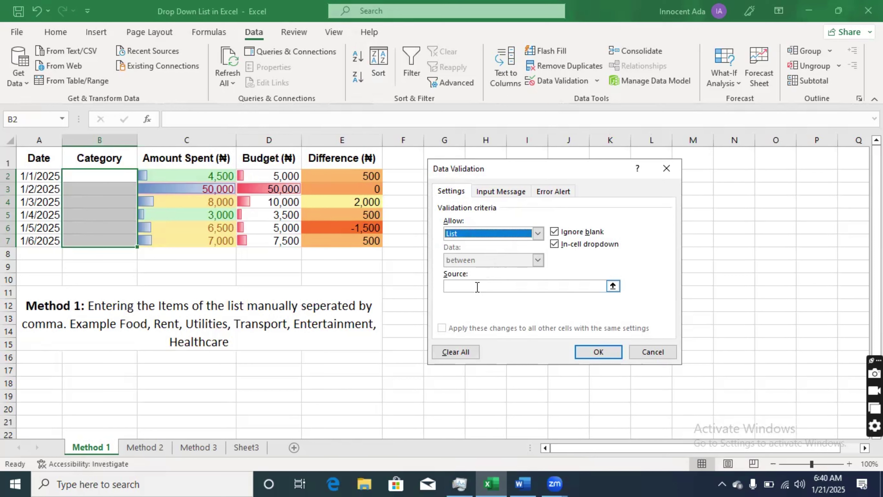
Enter Food, Rent, Utilities, Transport, Entertainment, Healthcare as the comma-separated list source and apply the validation
click(477, 287)
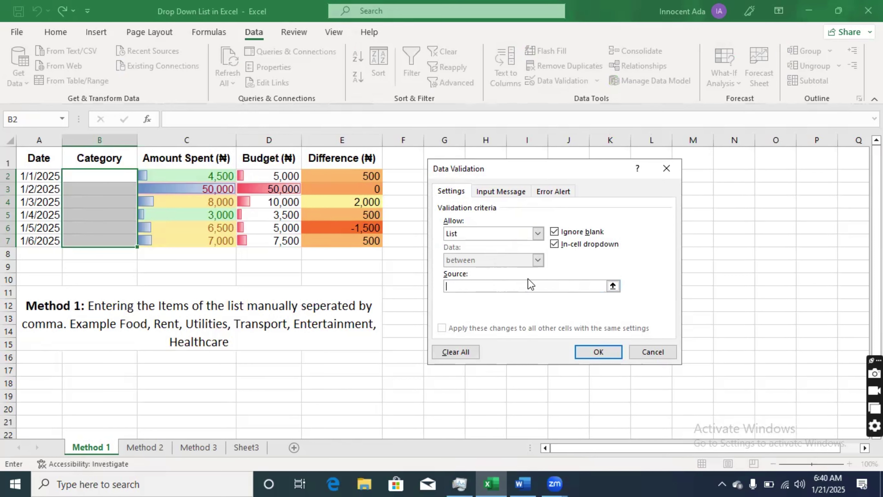
text(Food, Rent, Utilities, )
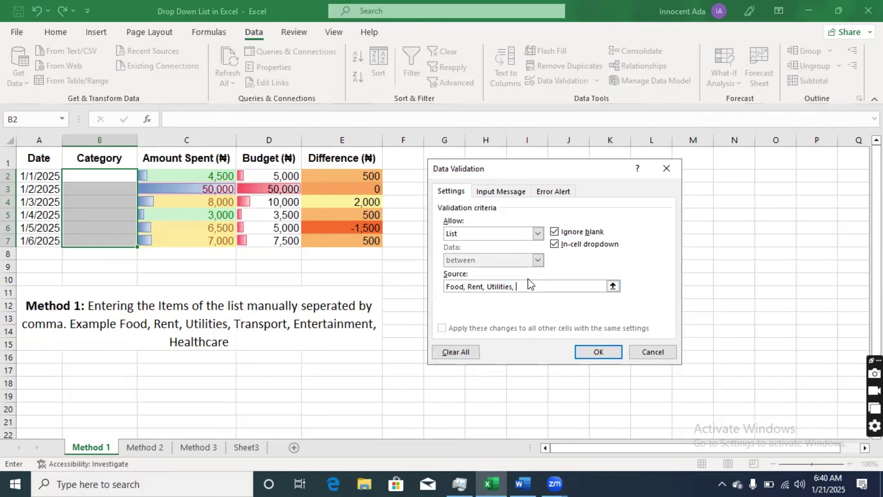
text(Transport, Entertainment,)
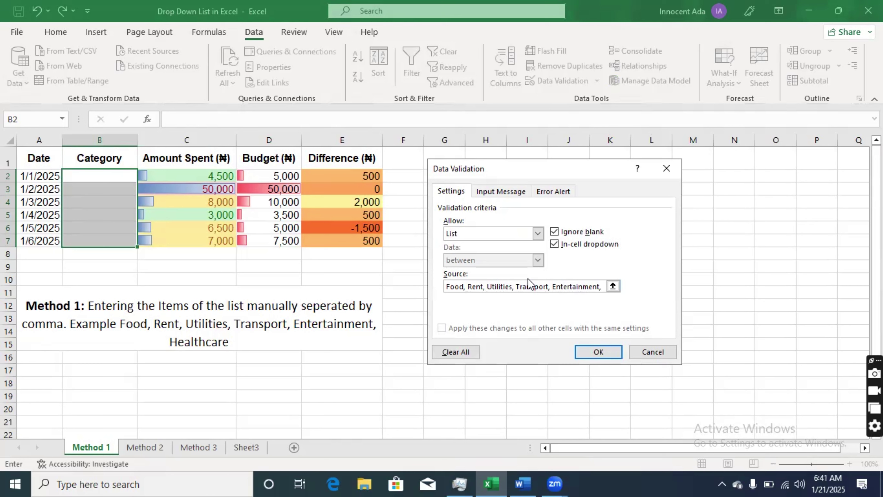
text( Healthcare)
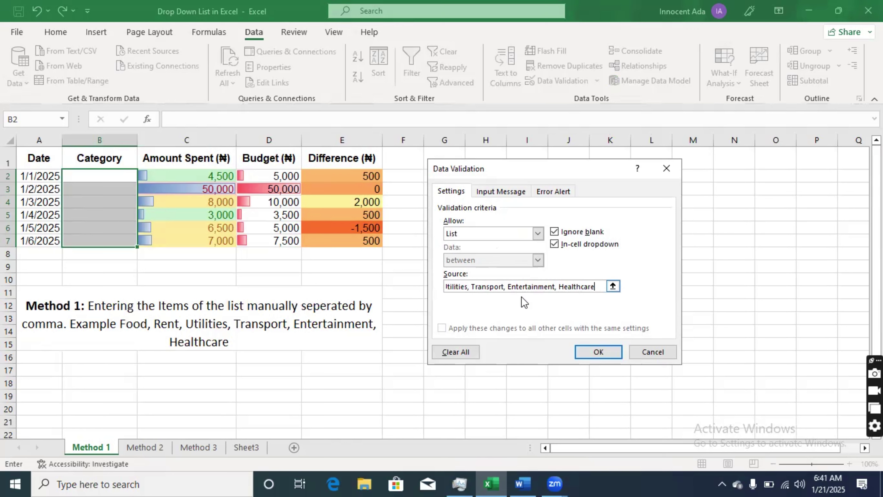
click(599, 352)
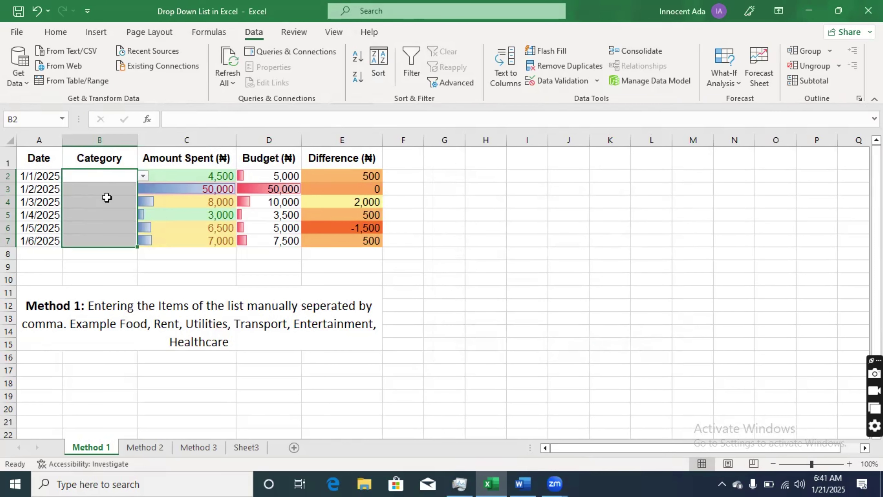
Choose Food for B2, Utilities for B3 and Transport for B4 from the Category drop-down lists
click(123, 265)
click(124, 176)
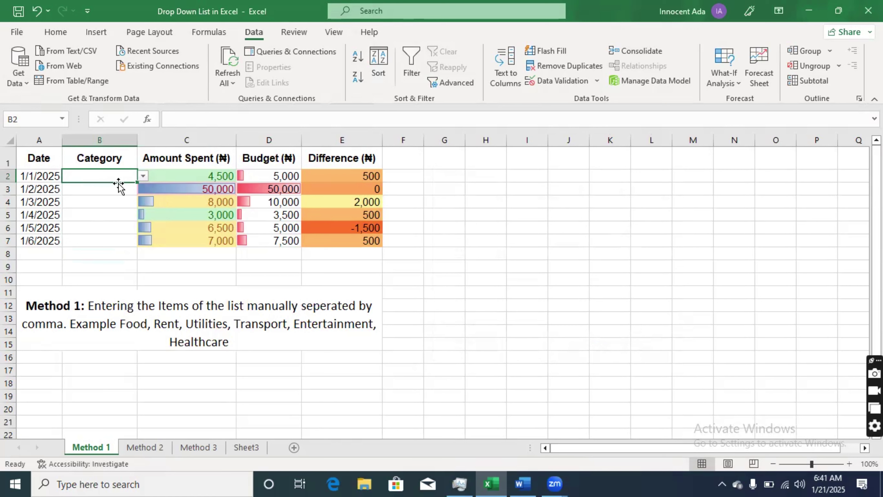
click(143, 176)
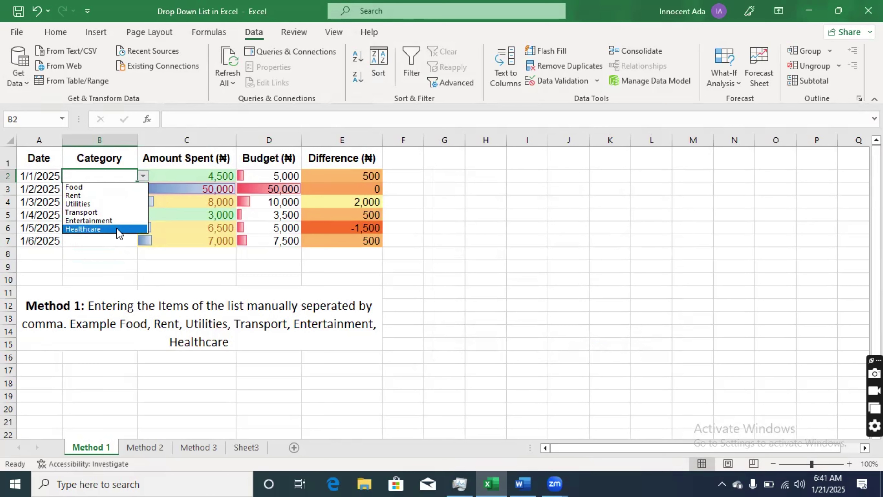
click(109, 188)
click(115, 189)
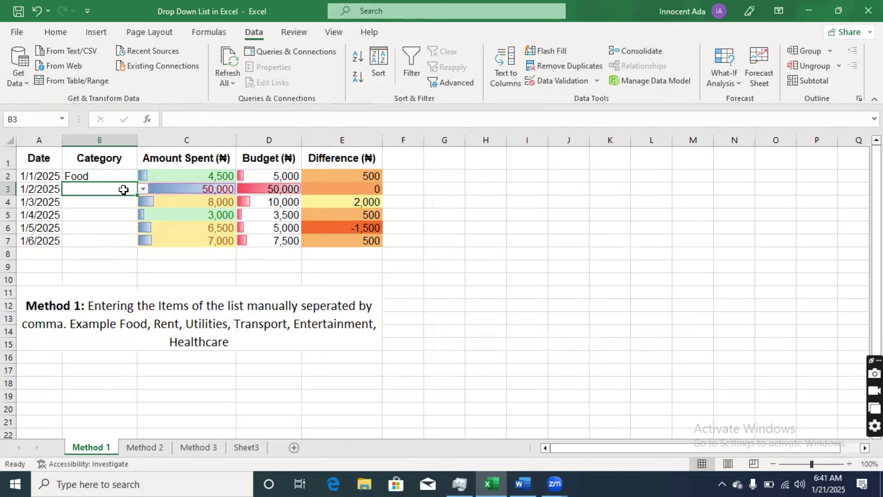
click(143, 189)
click(101, 218)
click(115, 204)
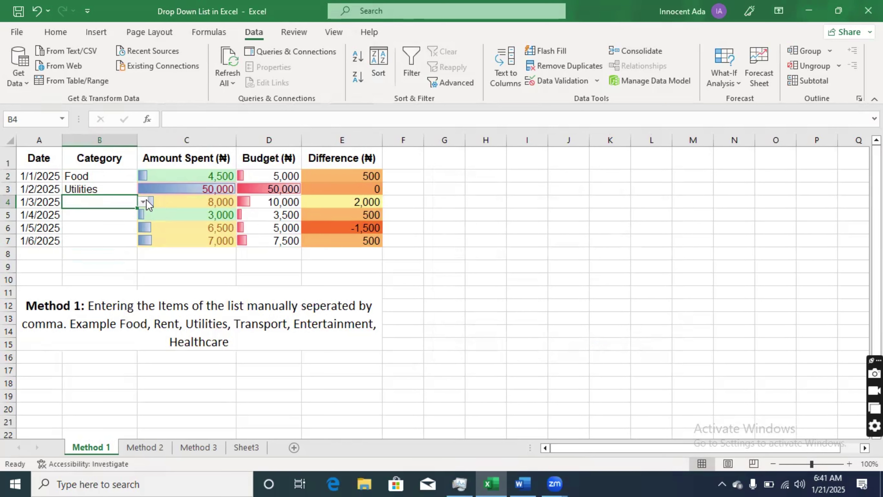
click(142, 202)
click(120, 237)
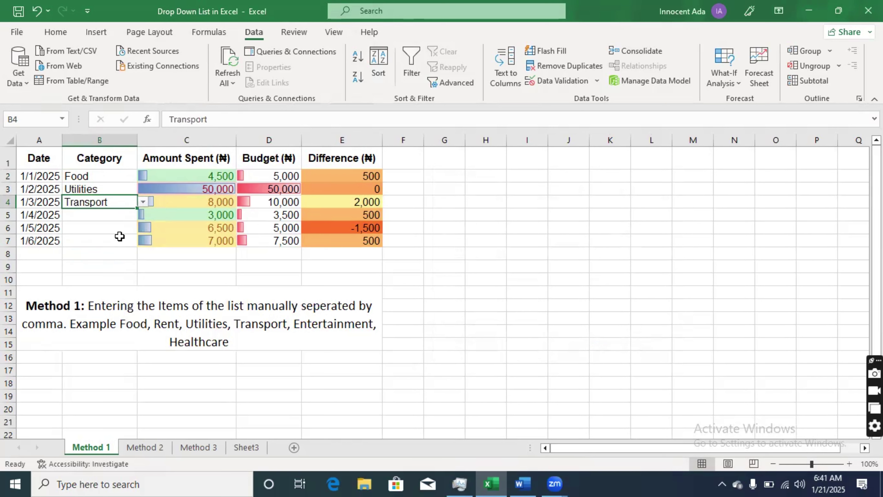
Try to enter the unlisted category House in cell B5 and abandon the entry
click(87, 216)
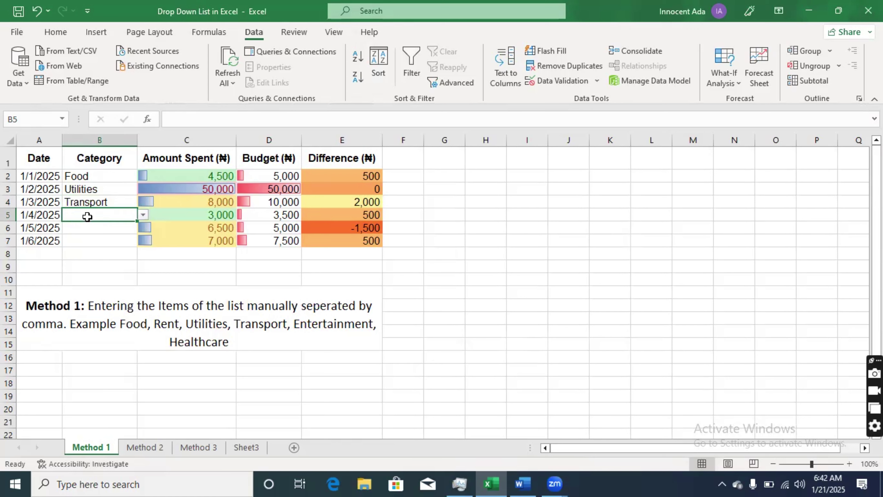
text(House)
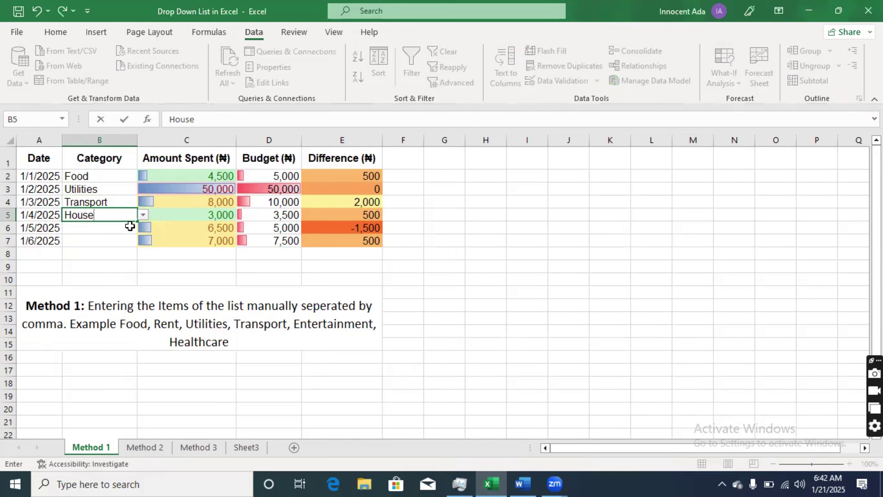
key(Return)
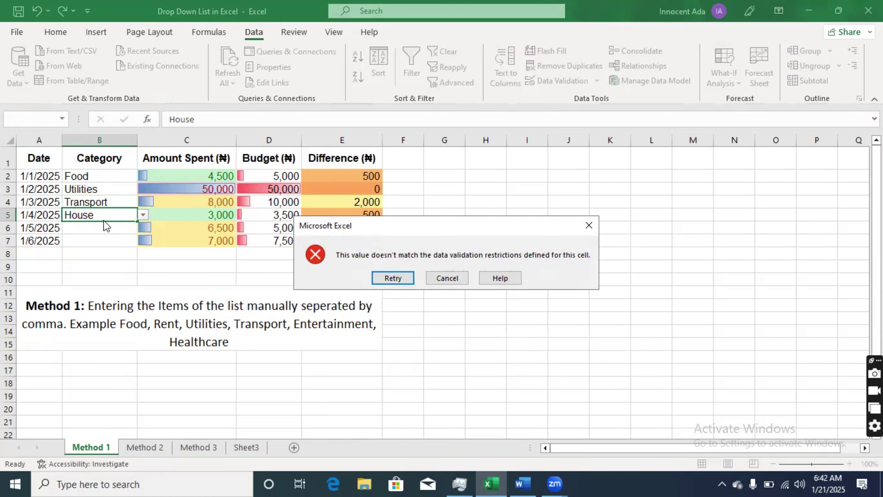
click(589, 225)
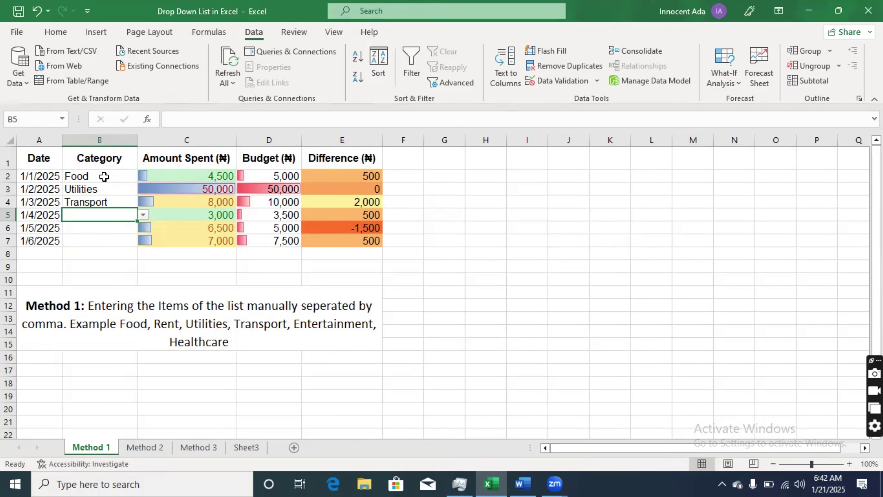
On the Method 2 sheet, set the data validation for Category cells B2:B7 to allow a list
click(150, 448)
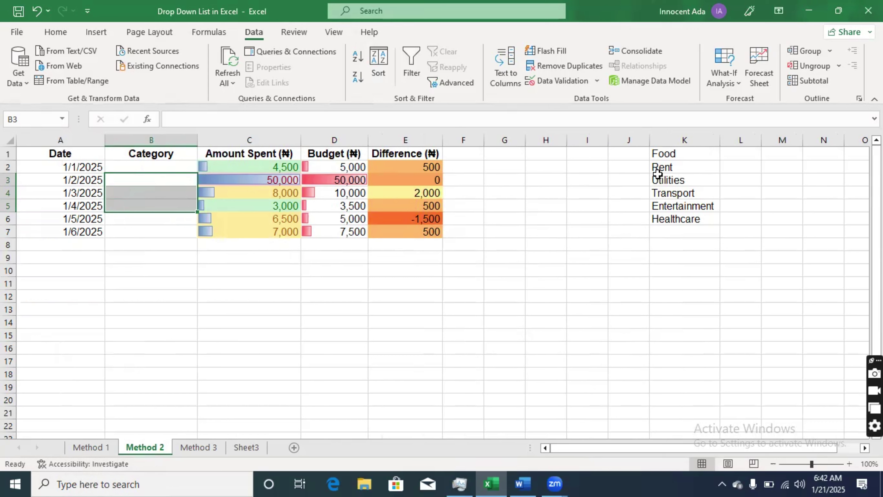
drag(662, 152, 664, 219)
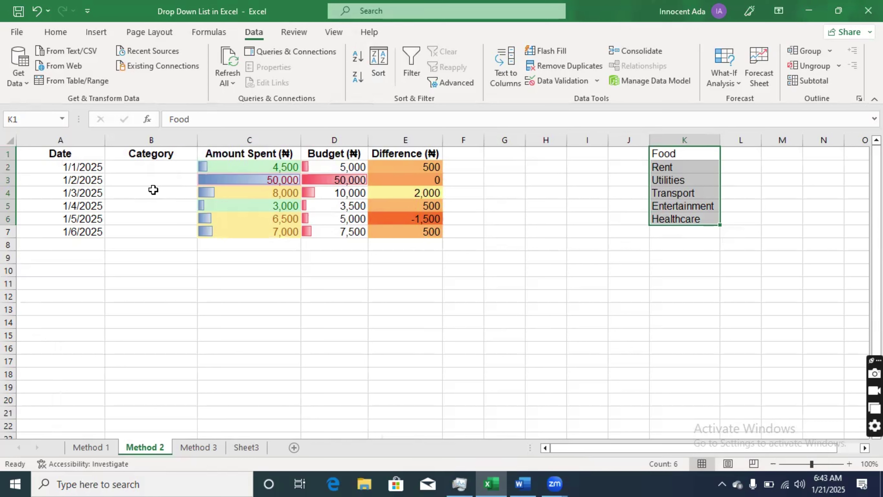
drag(152, 168, 149, 232)
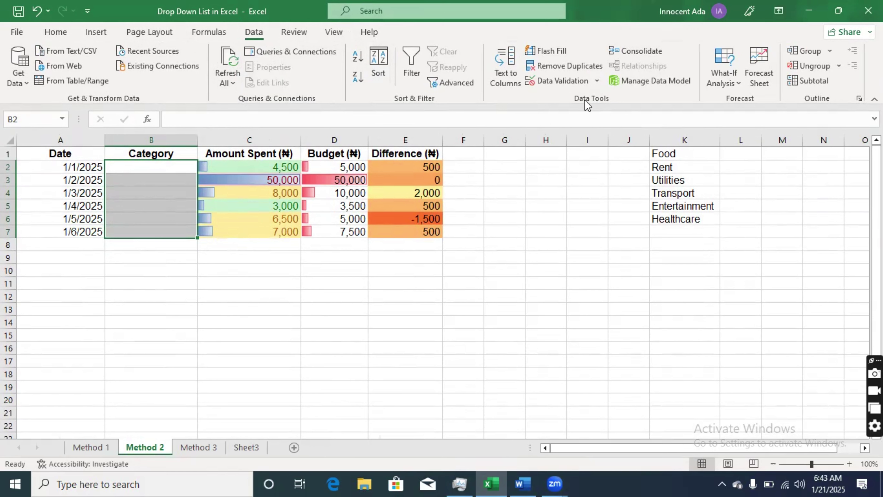
click(555, 83)
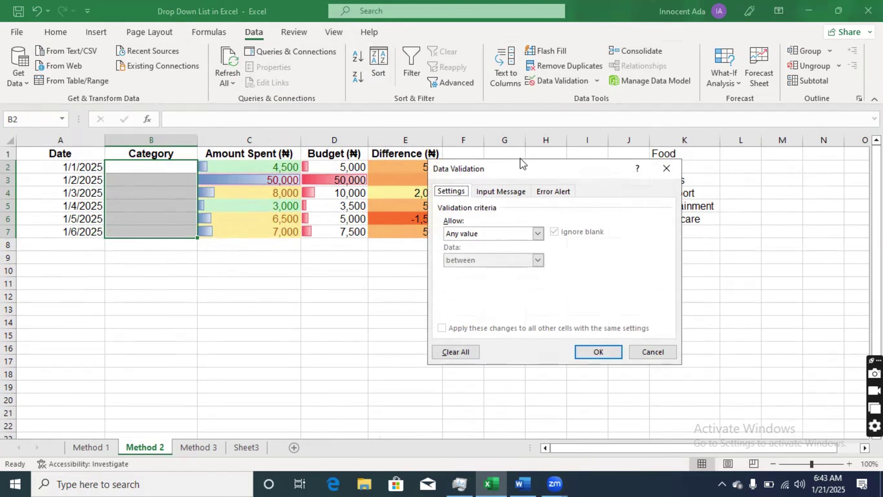
drag(518, 161, 567, 238)
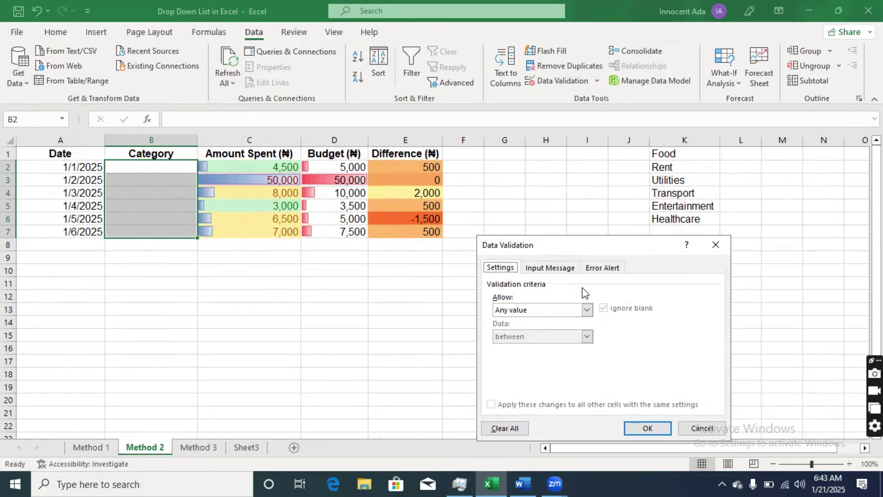
click(586, 309)
click(557, 346)
Use the category names in cells K1:K6 as the list source and apply the validation
click(541, 363)
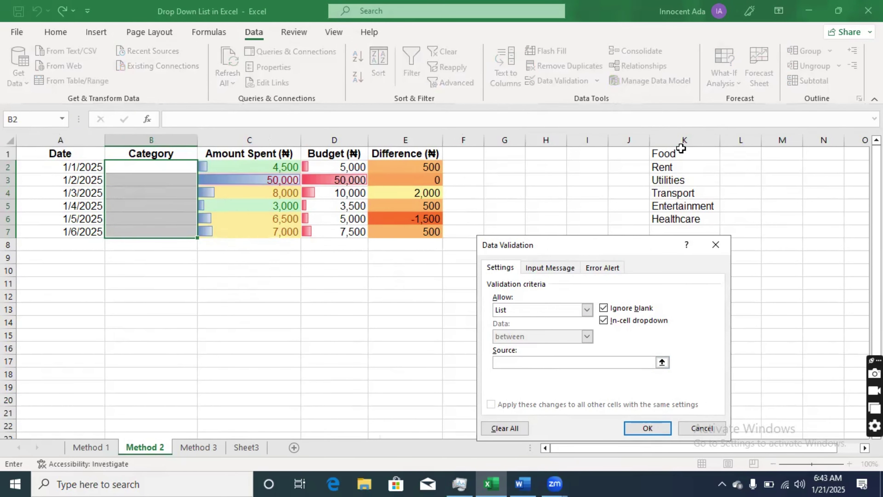
click(669, 154)
drag(662, 191, 660, 219)
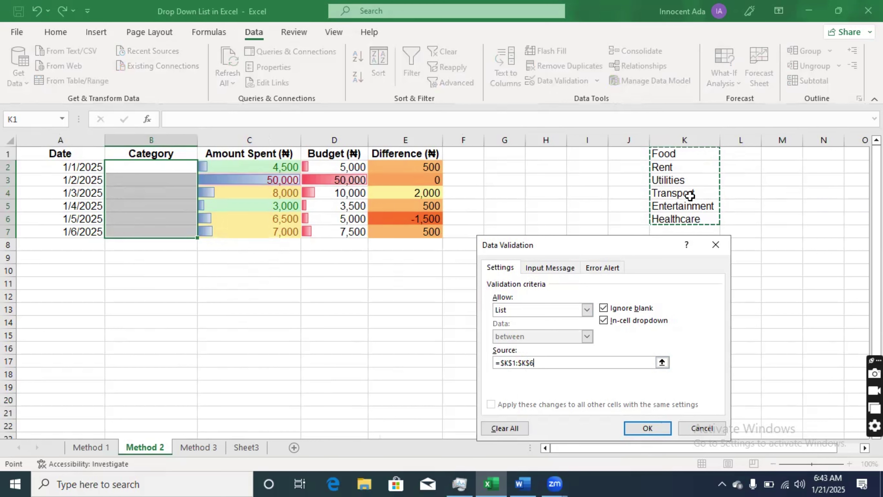
click(646, 428)
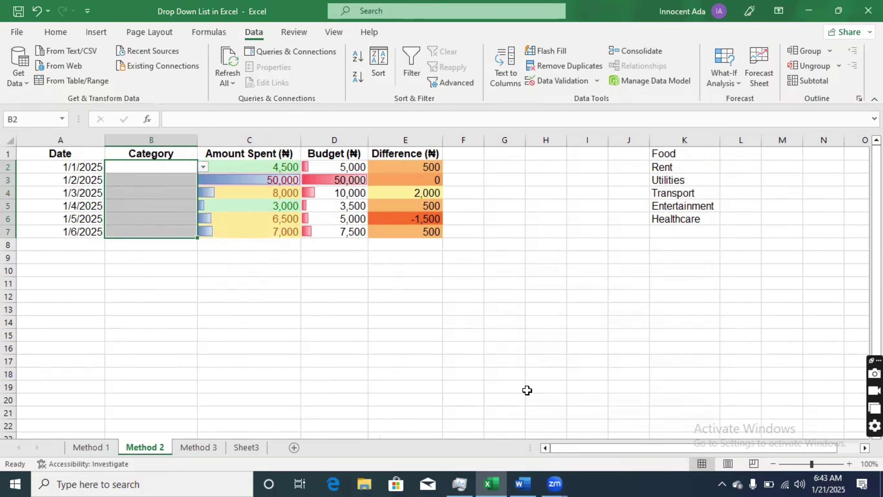
On the Method 2 sheet, choose Rent for B2, Utilities for B3 and Transport for B4 from the drop-down lists
drag(202, 290, 194, 285)
click(160, 167)
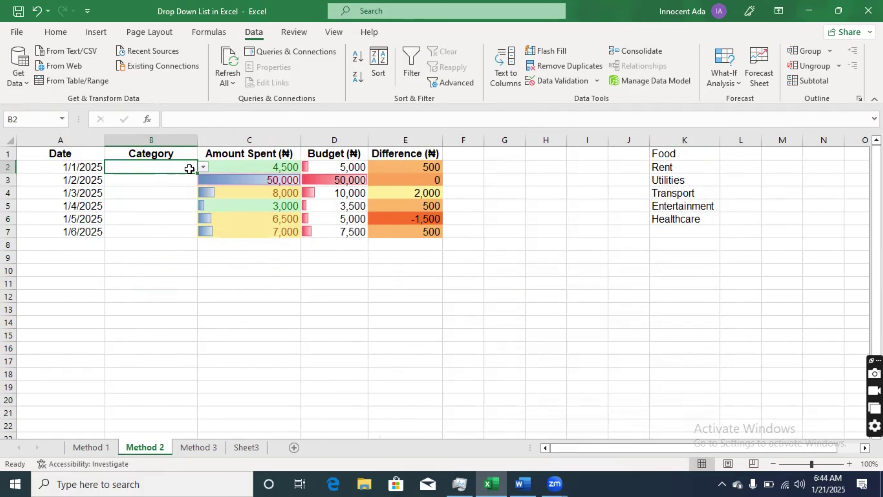
click(200, 168)
click(183, 187)
click(166, 182)
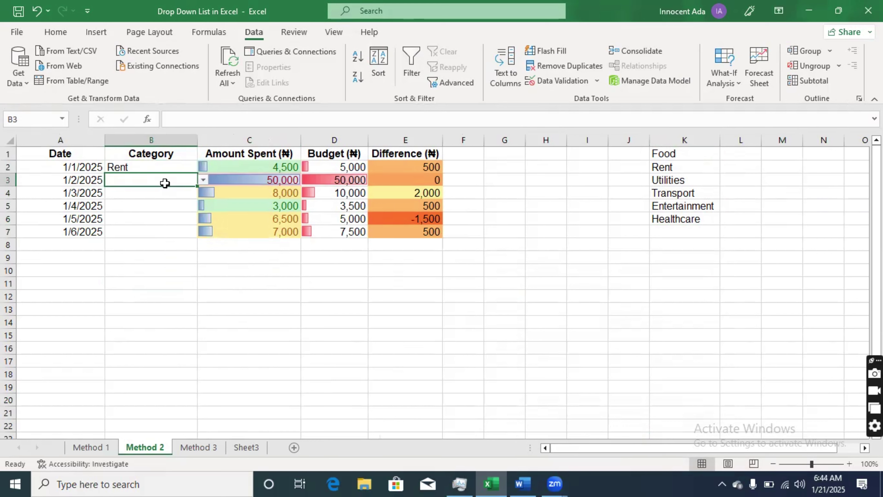
click(203, 181)
click(177, 207)
click(172, 195)
click(202, 193)
click(164, 229)
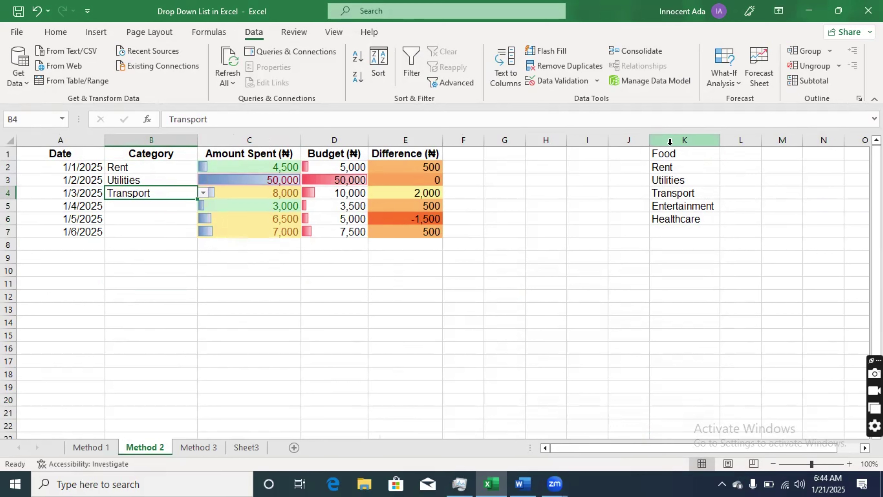
Replace the source list item in cell K2 with House
click(676, 168)
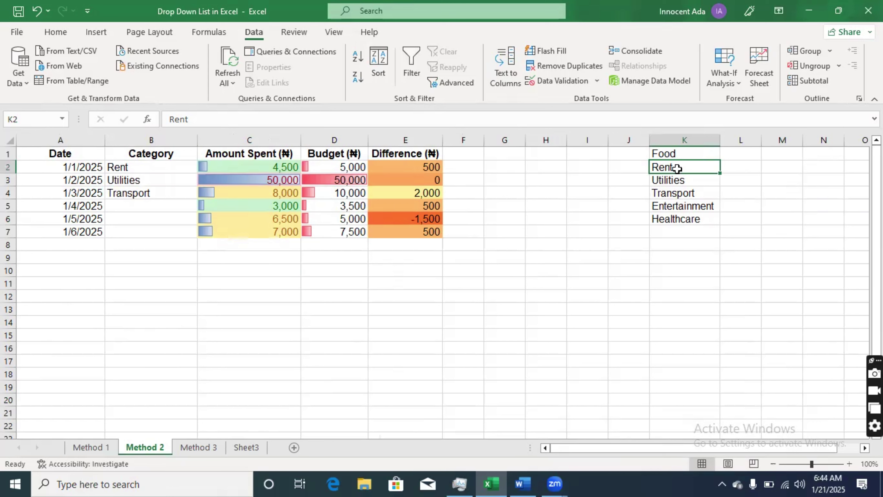
text(House)
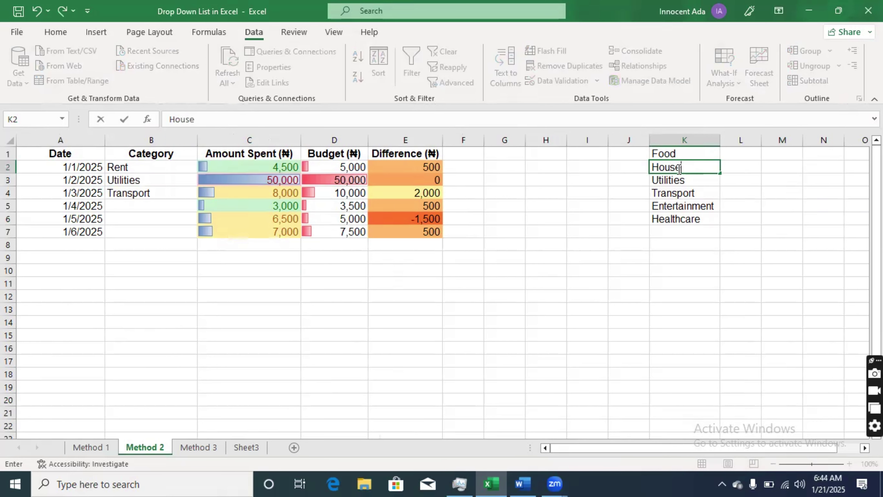
click(643, 244)
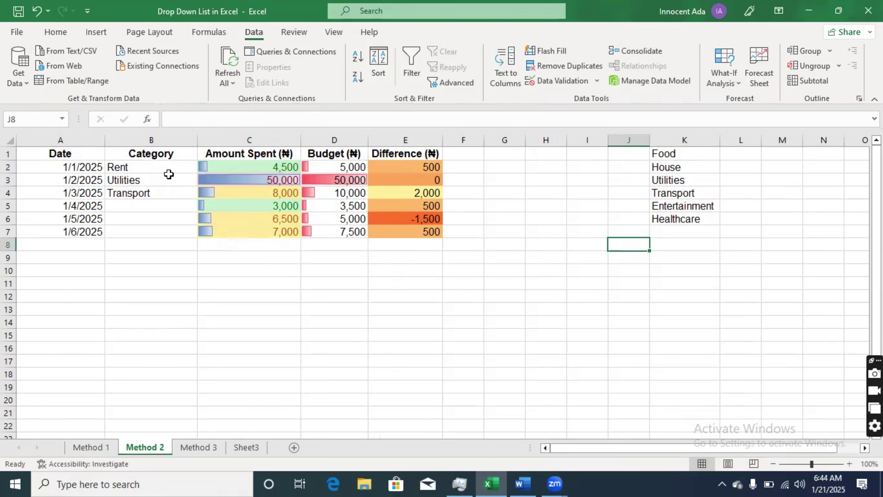
Check the drop-down list in cell B3 for the updated source item
click(152, 192)
click(153, 178)
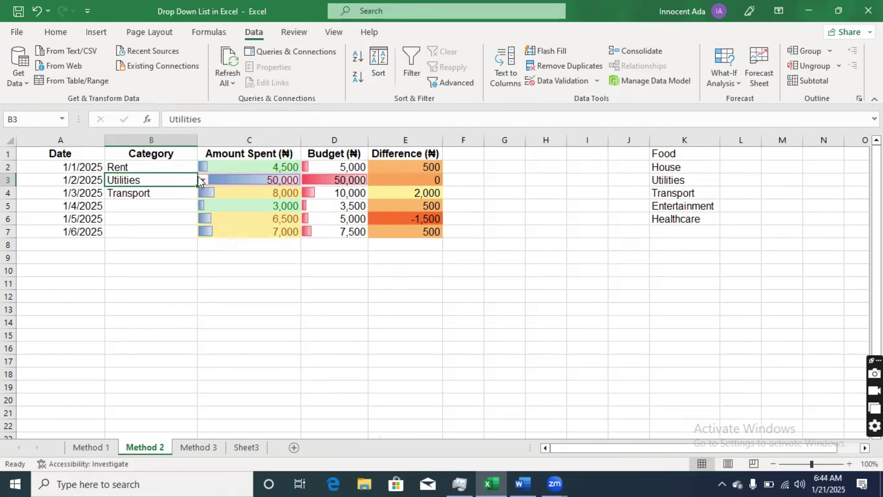
click(203, 179)
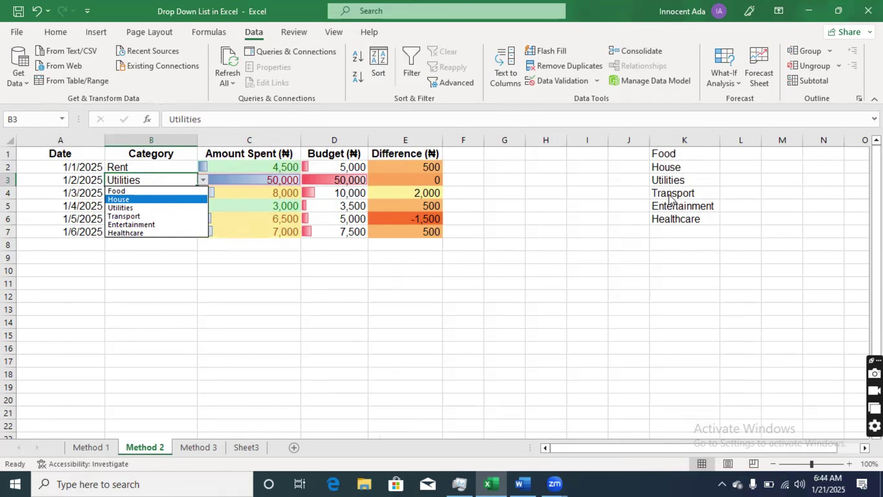
key(Escape)
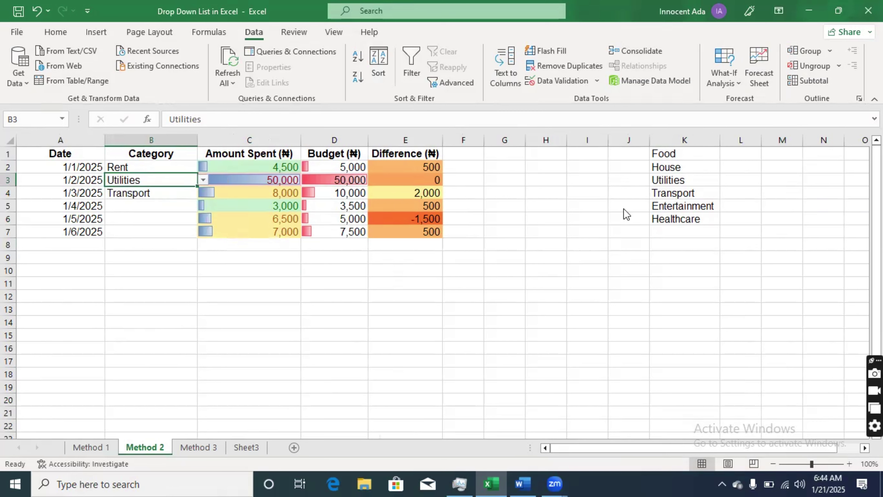
Hide column K, which holds the source list of category names
click(680, 140)
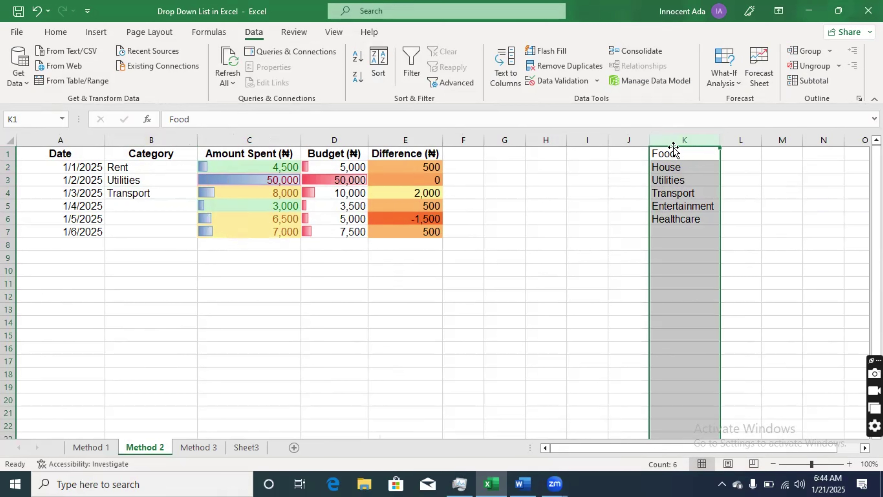
click(56, 32)
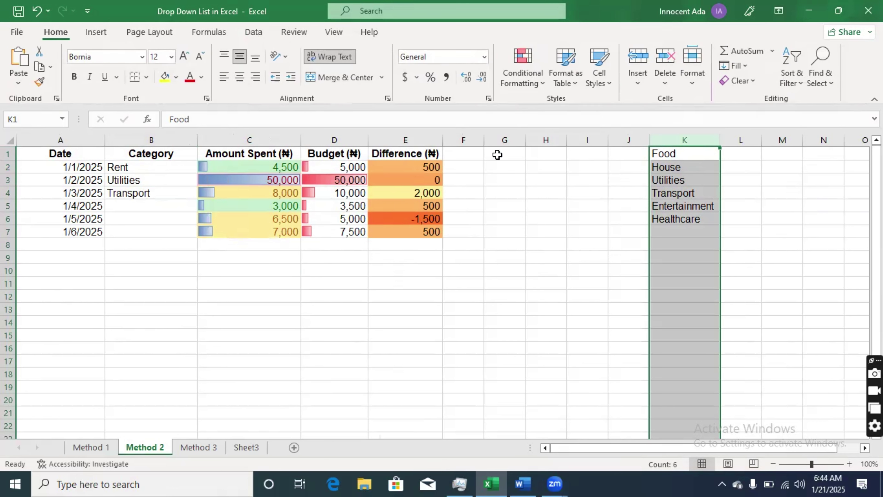
right_click(677, 144)
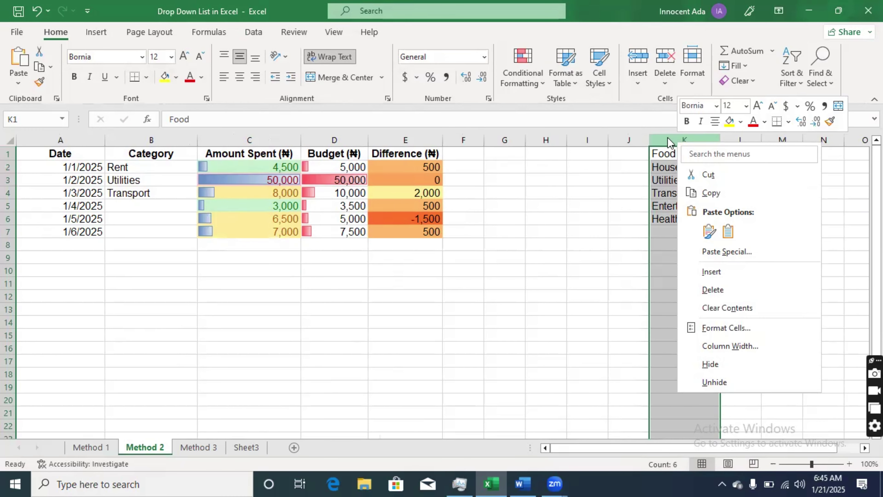
click(709, 364)
click(665, 271)
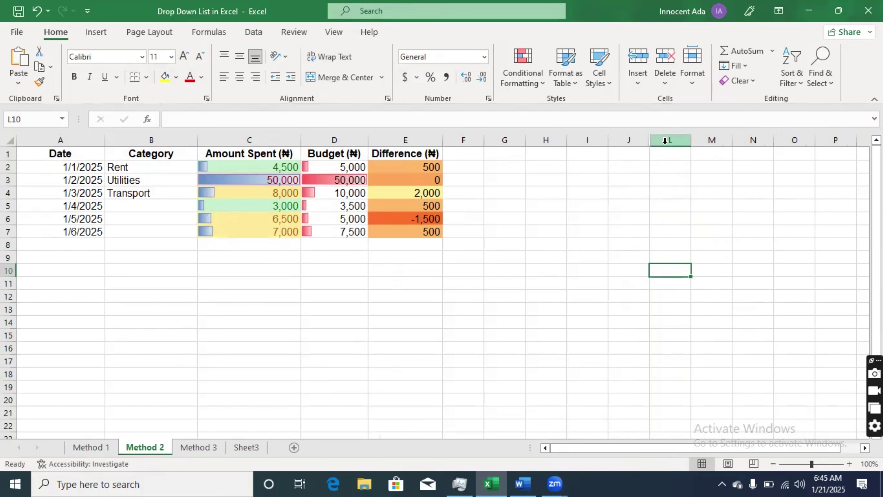
On the Method 2 sheet, choose Transport for B6 and Entertainment for B7 from the drop-down lists
click(153, 182)
click(172, 212)
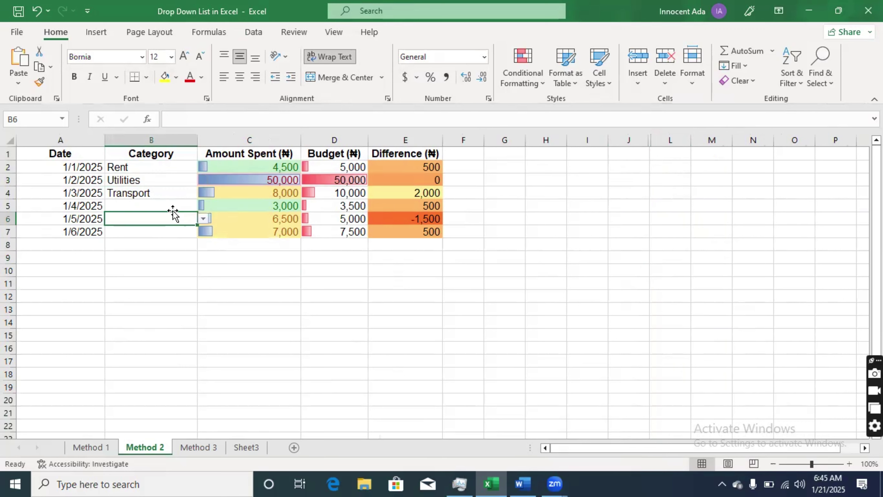
click(204, 218)
click(182, 253)
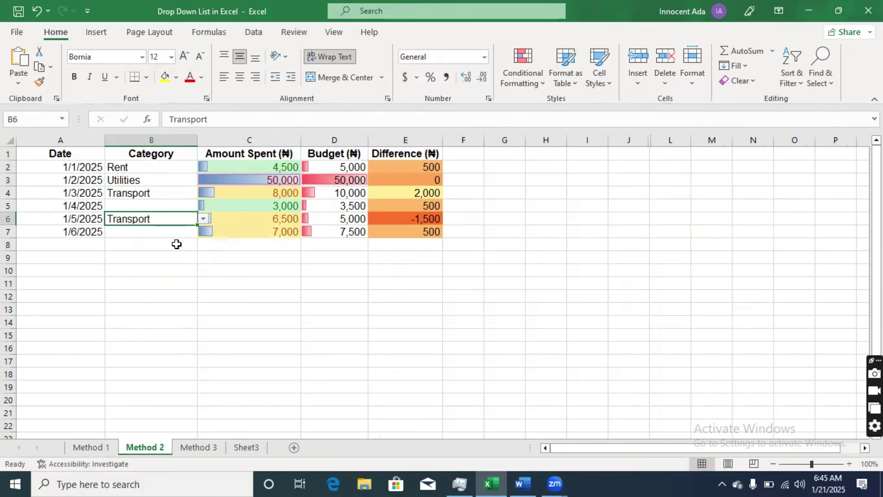
click(165, 233)
click(204, 231)
click(182, 278)
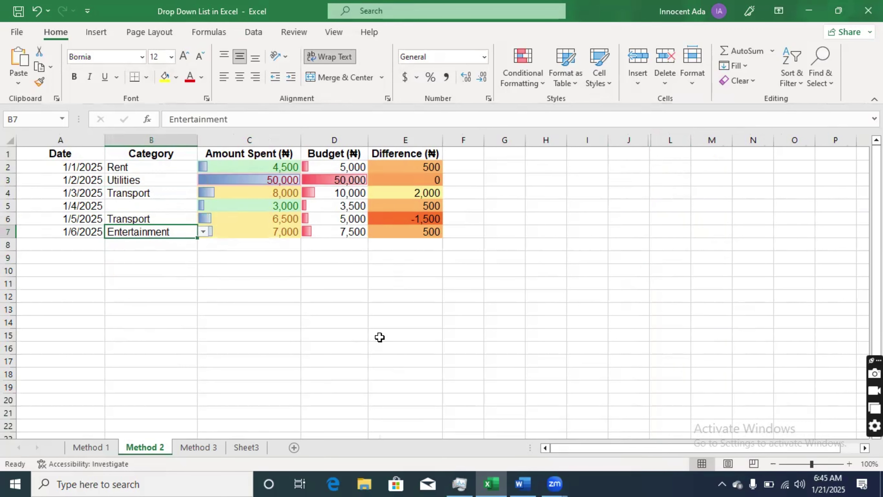
On the Method 3 sheet, set the data validation for Category cells B2:B7 to allow a list
click(199, 447)
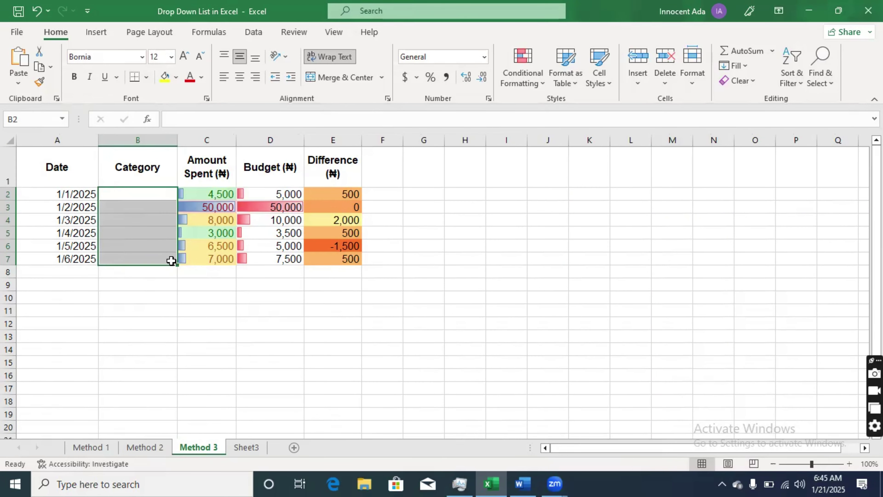
click(139, 312)
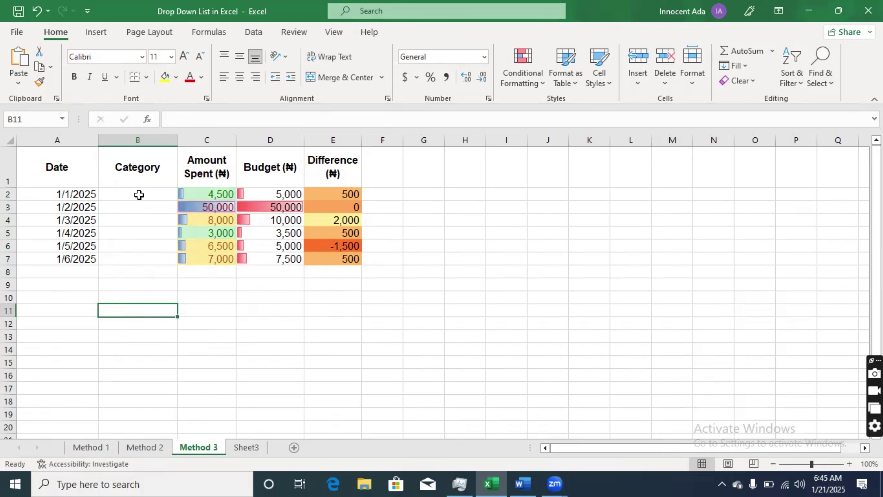
drag(139, 194, 135, 257)
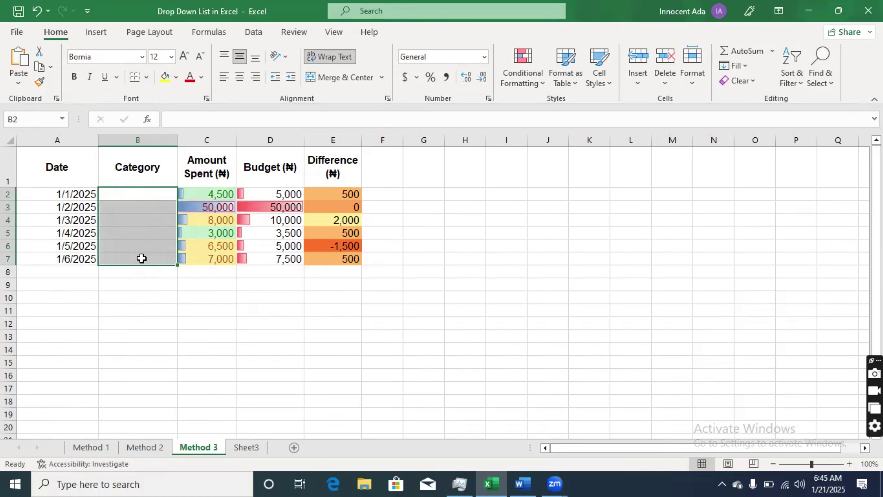
click(253, 33)
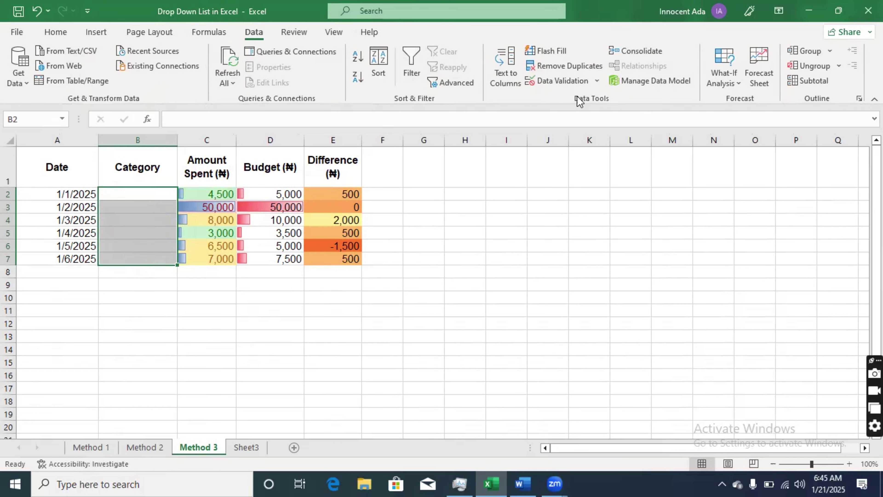
click(563, 84)
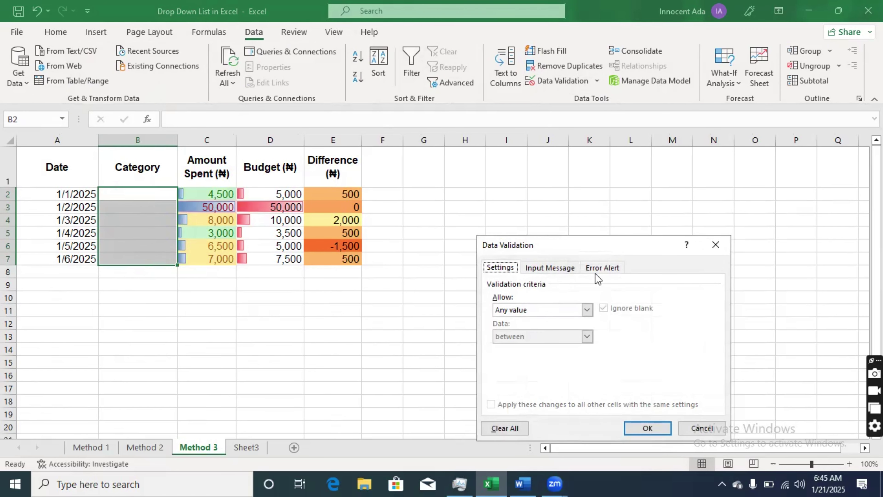
click(587, 309)
click(501, 347)
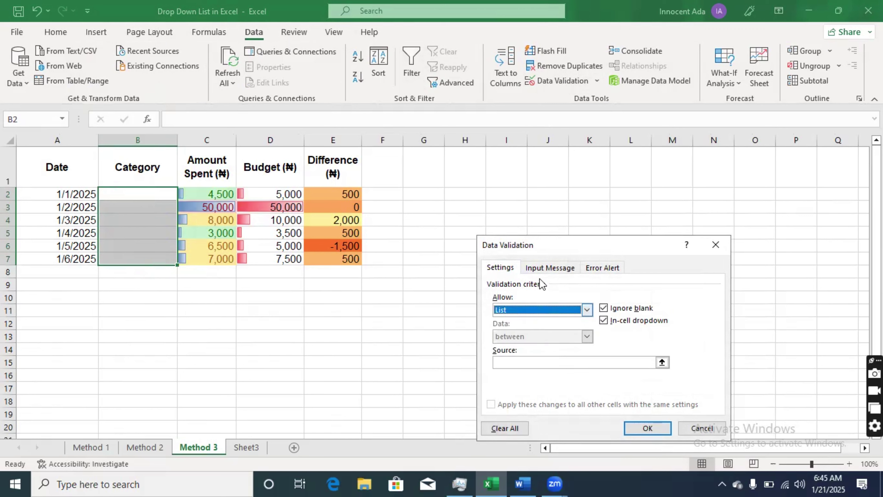
Use the category names in cells A1:A6 of Sheet3 as the list source and apply the validation
click(556, 363)
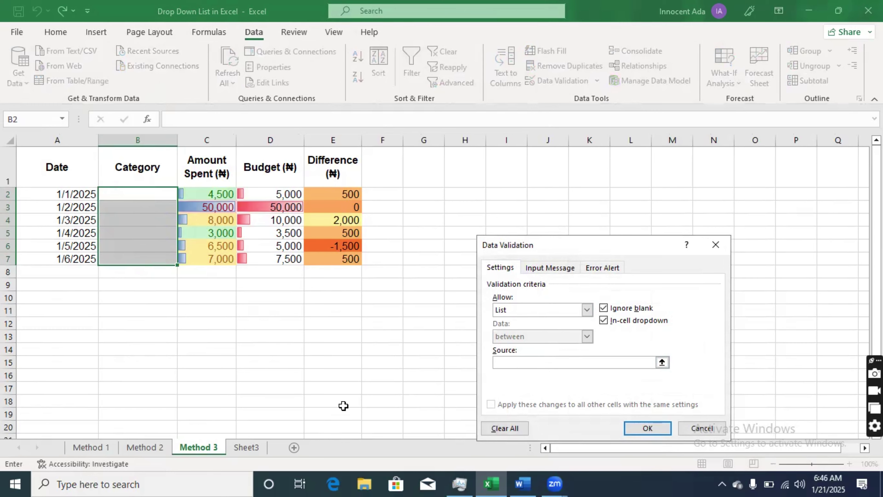
click(242, 448)
click(51, 155)
drag(50, 155, 54, 215)
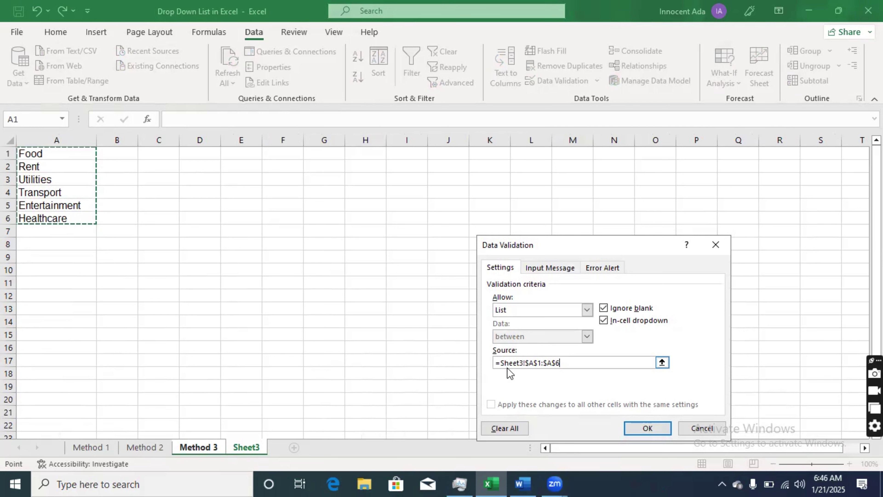
click(631, 427)
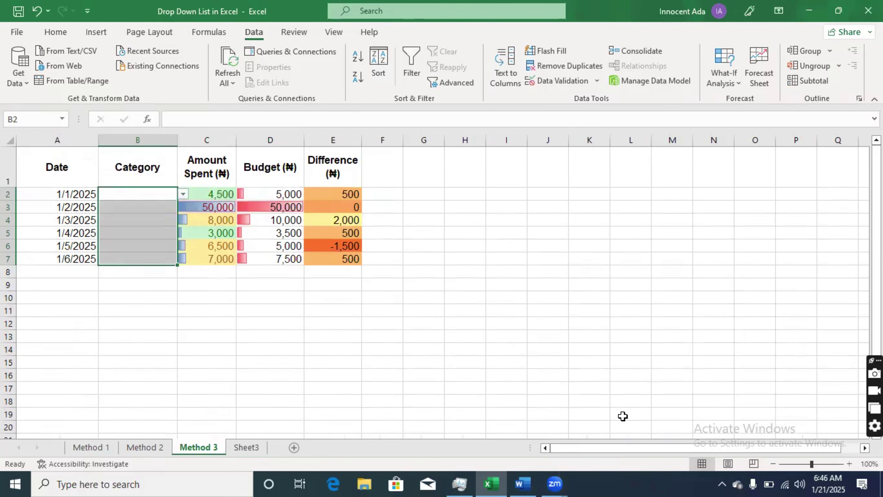
On the Method 3 sheet, choose Transport for B2 from the drop-down list and open the list for B3
click(152, 193)
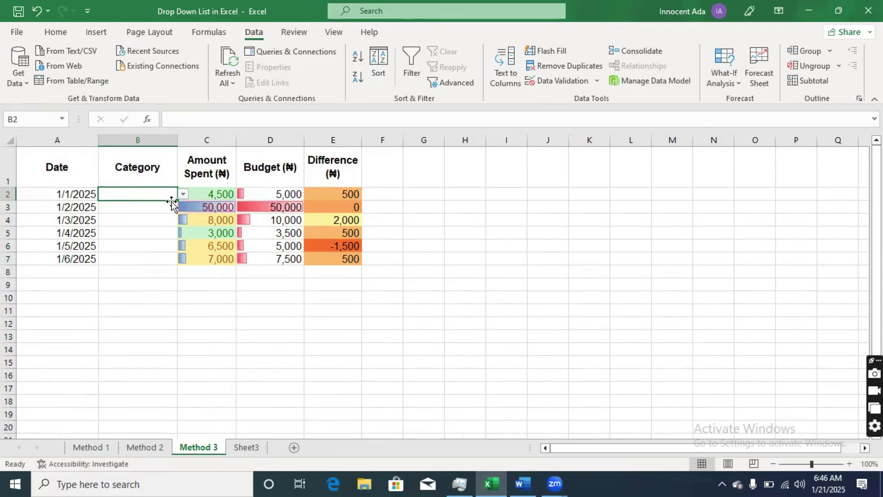
click(183, 194)
click(164, 230)
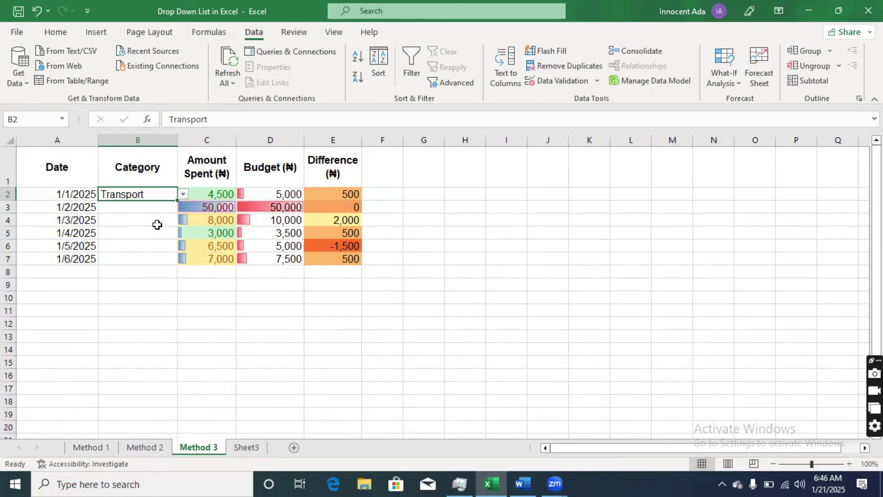
click(154, 209)
click(183, 207)
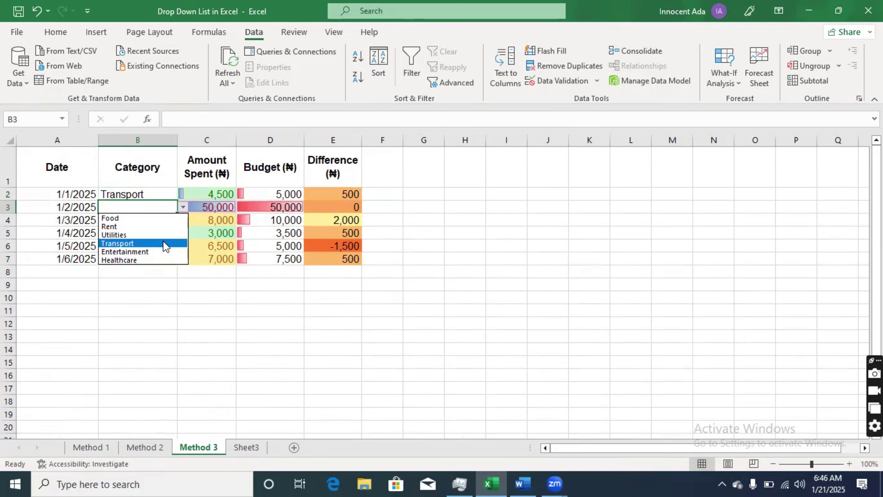